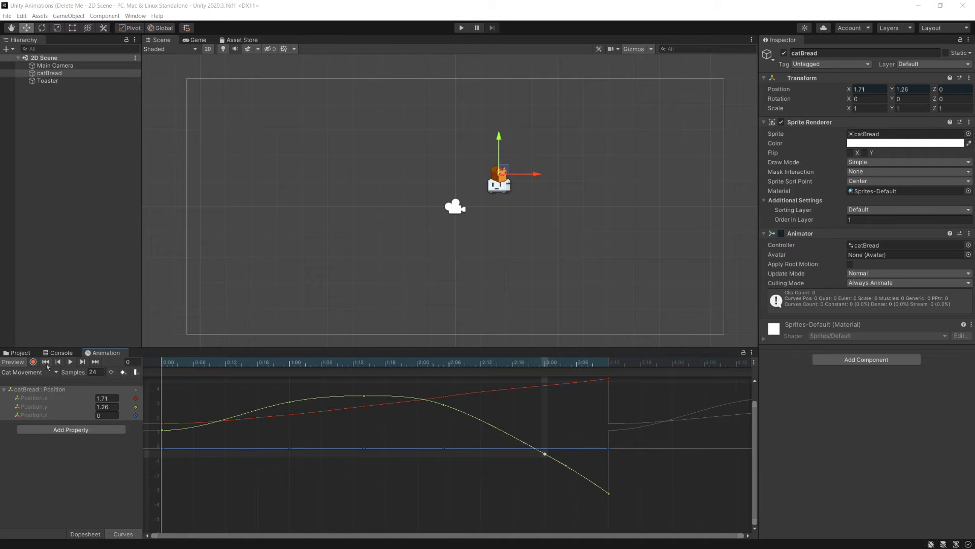
Try moving catBread and Toaster together to the other side of the camera and run the scene to test the Cat Movement animation.
{"action": "left_click", "coordinate": [70, 362]}
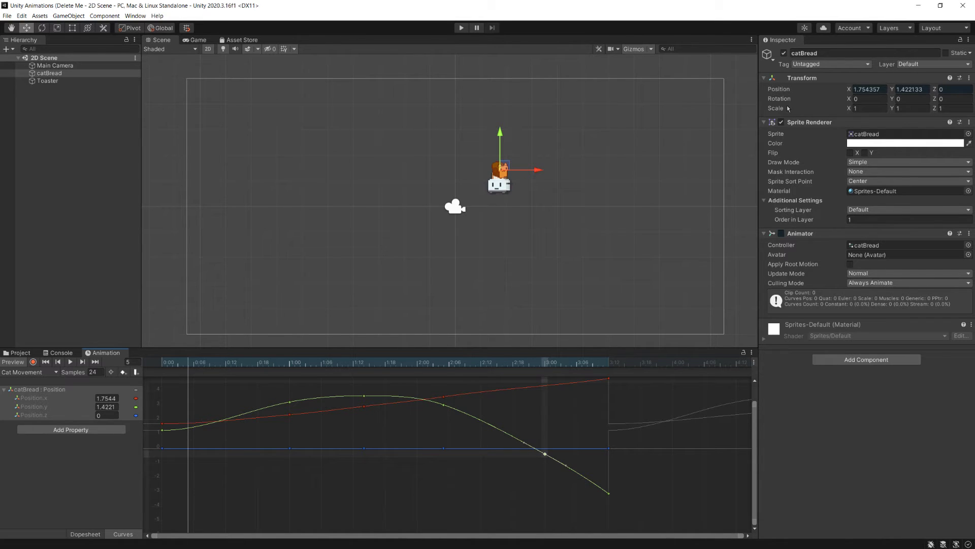
{"action": "left_click_drag", "start_coordinate": [474, 136], "coordinate": [402, 171]}
{"action": "left_click", "coordinate": [456, 166]}
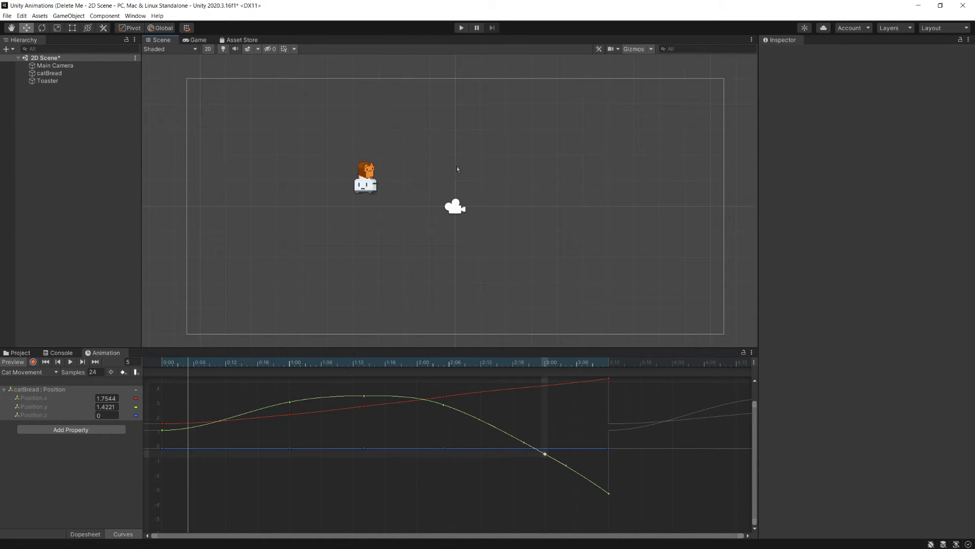
{"action": "left_click", "coordinate": [462, 28]}
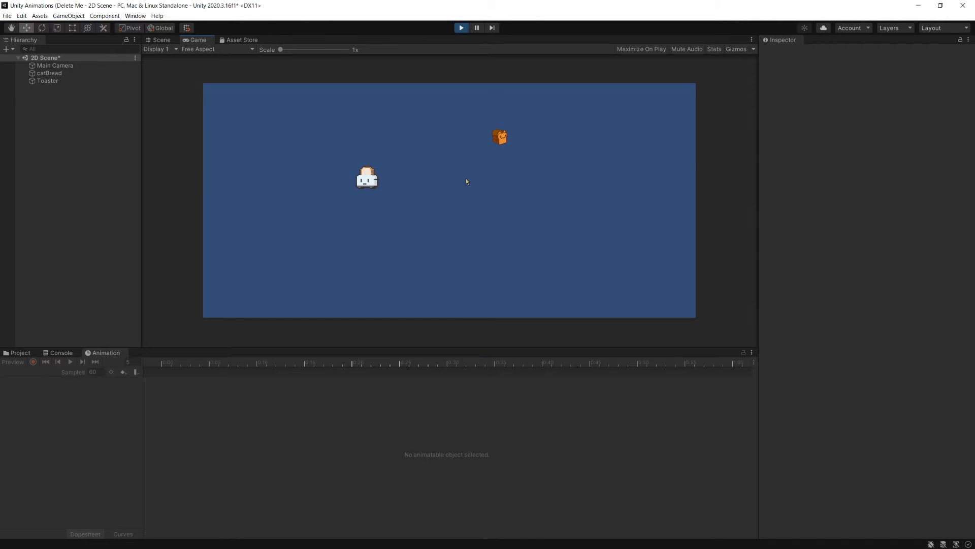
{"action": "left_click", "coordinate": [462, 27]}
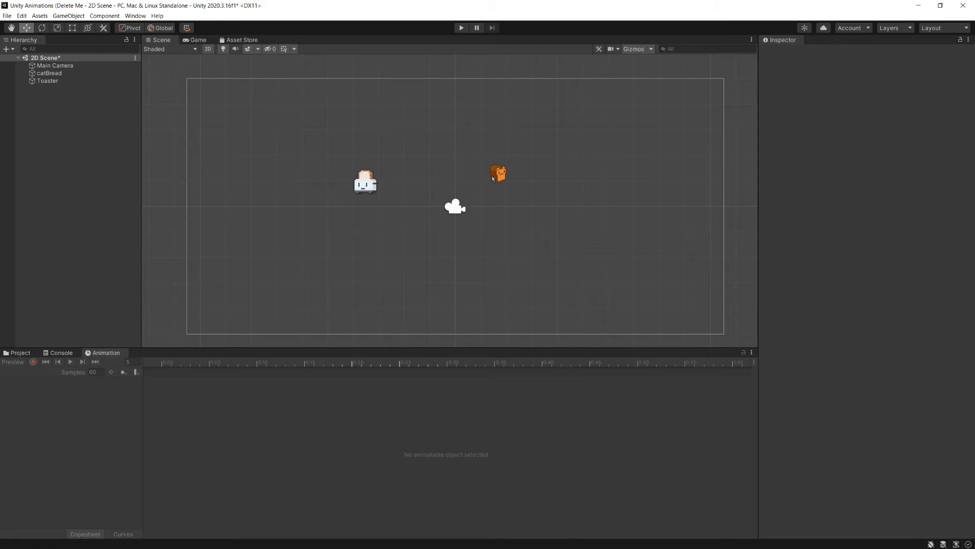
Undo the move of catBread and Toaster and clear the selection.
{"action": "left_click_drag", "start_coordinate": [501, 177], "coordinate": [357, 147]}
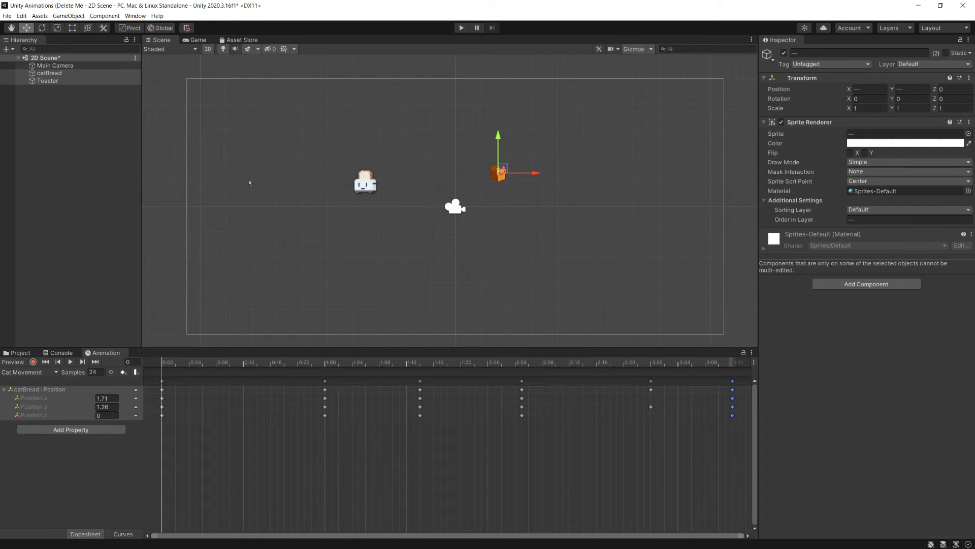
{"action": "key", "text": "ctrl+z"}
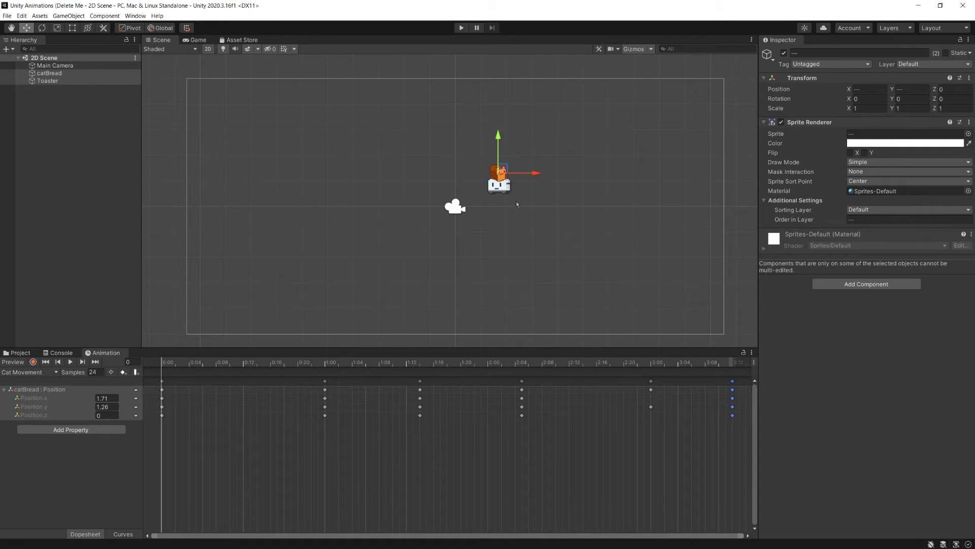
{"action": "left_click", "coordinate": [53, 184]}
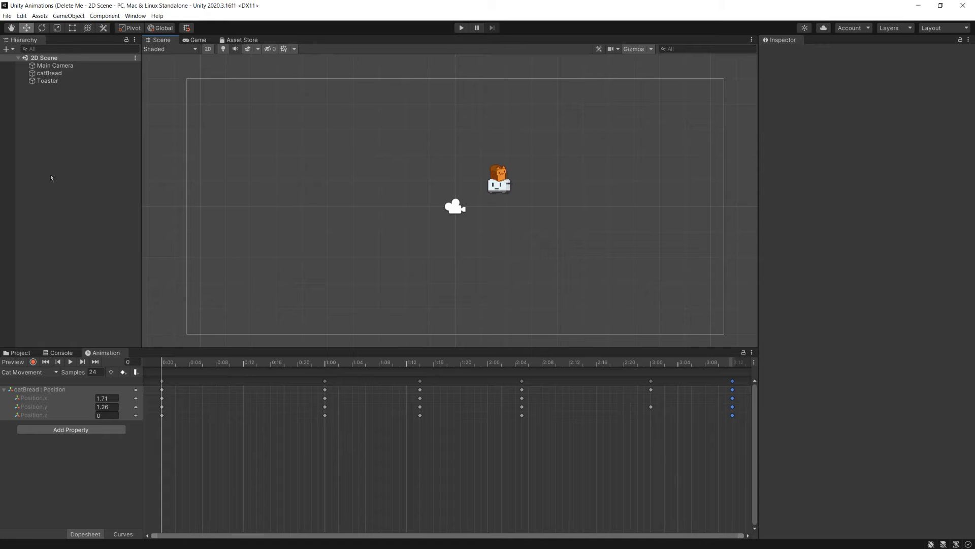
Create an empty game object in the 2D Scene and name it Root.
{"action": "right_click", "coordinate": [52, 104]}
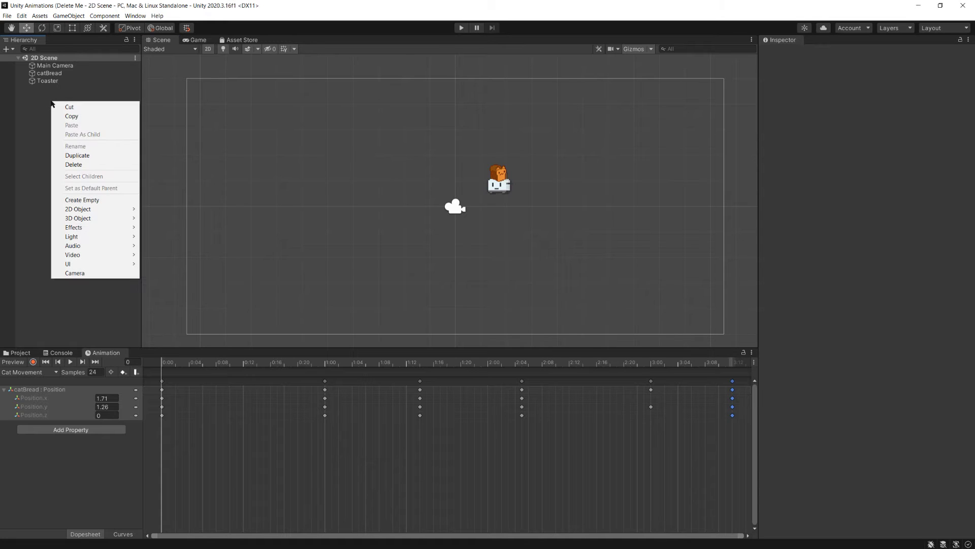
{"action": "left_click", "coordinate": [82, 200]}
{"action": "type", "text": "Root"}
{"action": "key", "text": "Return"}
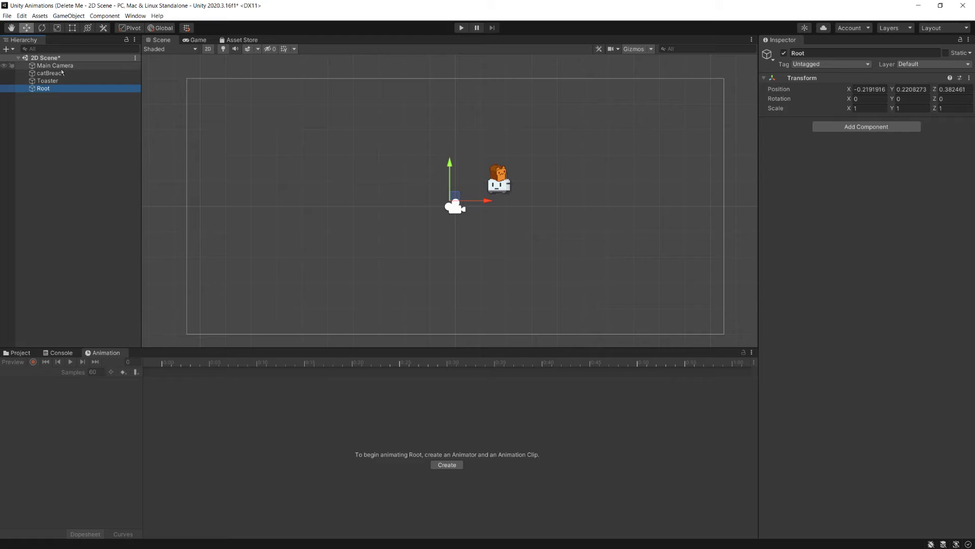
{"action": "left_click", "coordinate": [57, 74]}
{"action": "left_click_drag", "start_coordinate": [53, 76], "coordinate": [56, 88]}
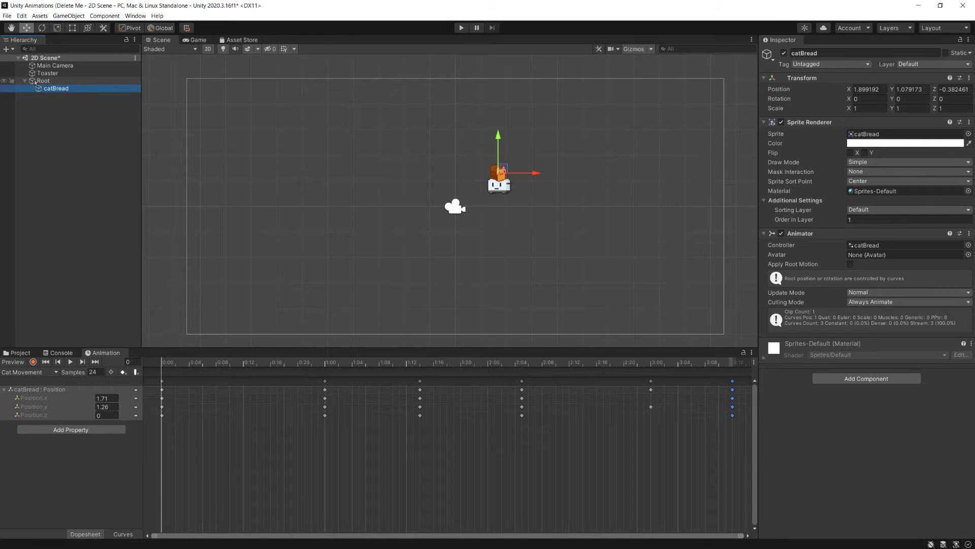
{"action": "key", "text": "ctrl+z"}
Set Root's position to 0, 0, 0 and make catBread a child of Root.
{"action": "left_click", "coordinate": [44, 89]}
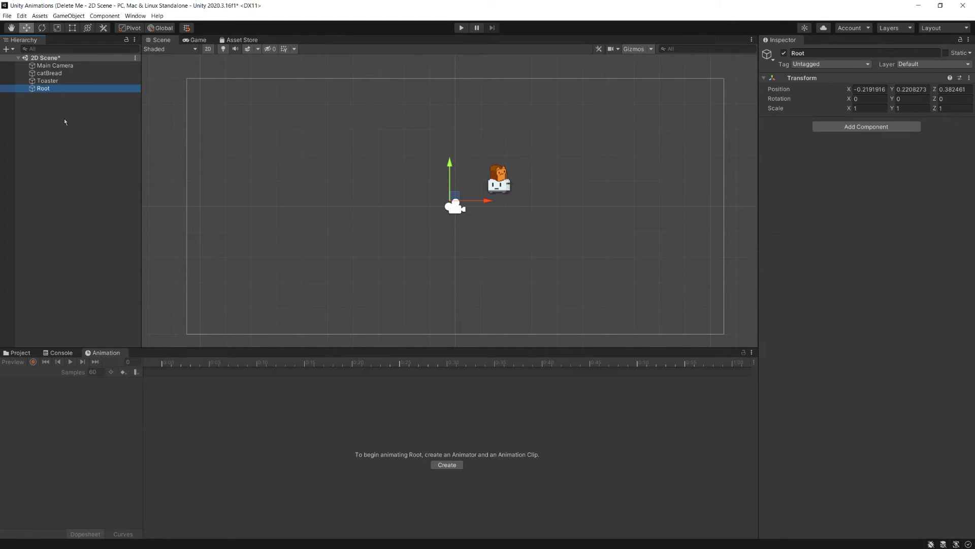
{"action": "left_click", "coordinate": [870, 90]}
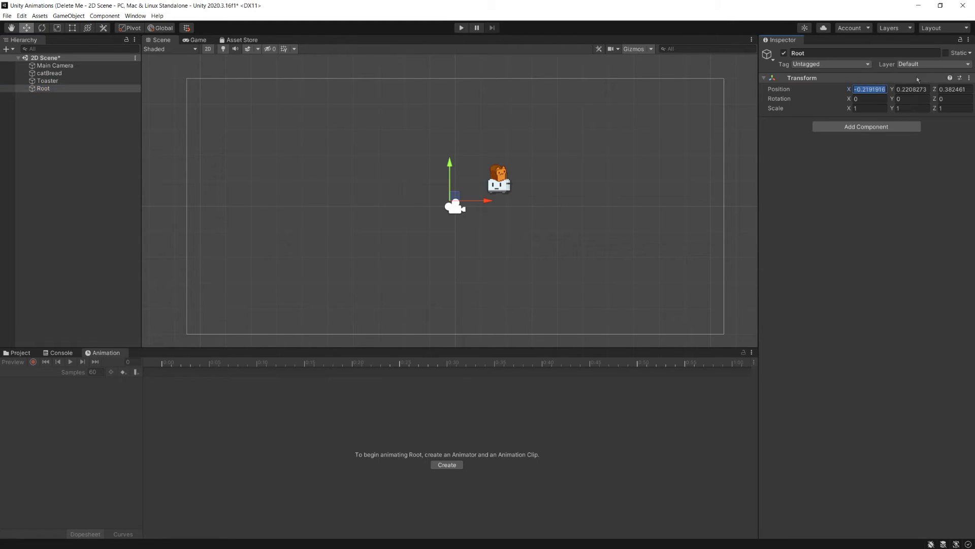
{"action": "type", "text": "0"}
{"action": "key", "text": "Tab"}
{"action": "type", "text": "0"}
{"action": "key", "text": "Tab"}
{"action": "type", "text": "0"}
{"action": "key", "text": "Tab"}
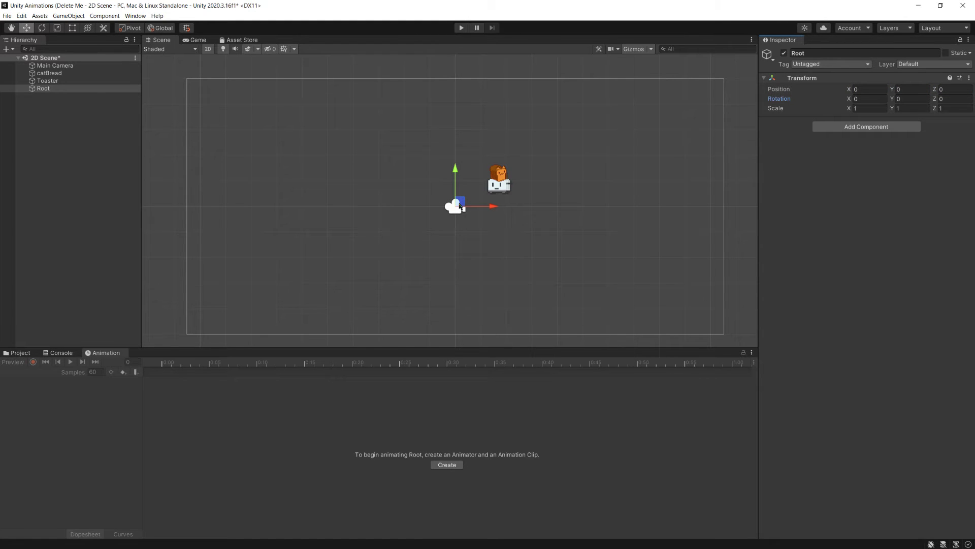
{"action": "mouse_move", "coordinate": [51, 73]}
{"action": "left_mouse_down"}
{"action": "mouse_move", "coordinate": [61, 90]}
{"action": "mouse_move", "coordinate": [51, 92]}
{"action": "left_mouse_up"}
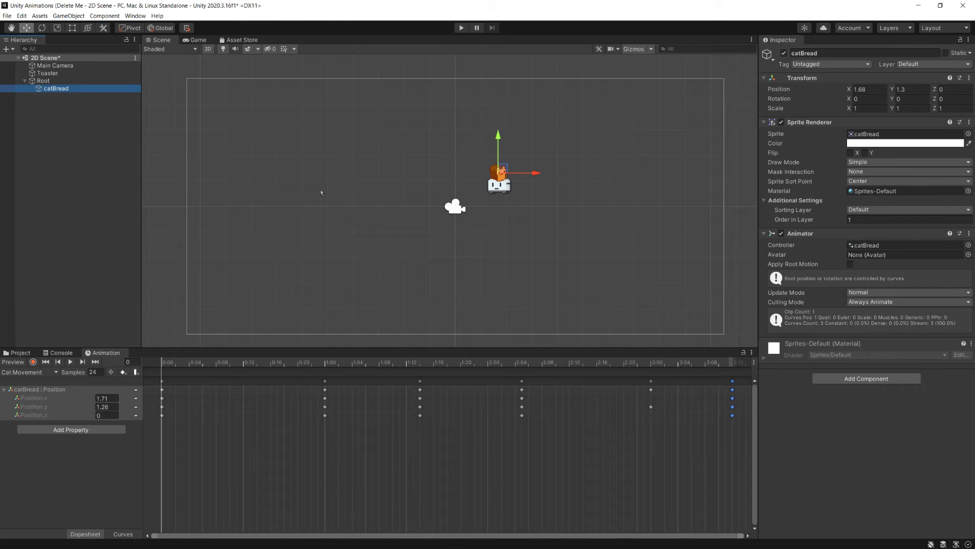
Move Root and Toaster together along X, placing Root at about X -5.84, and test the animation in play mode.
{"action": "left_click", "coordinate": [51, 80]}
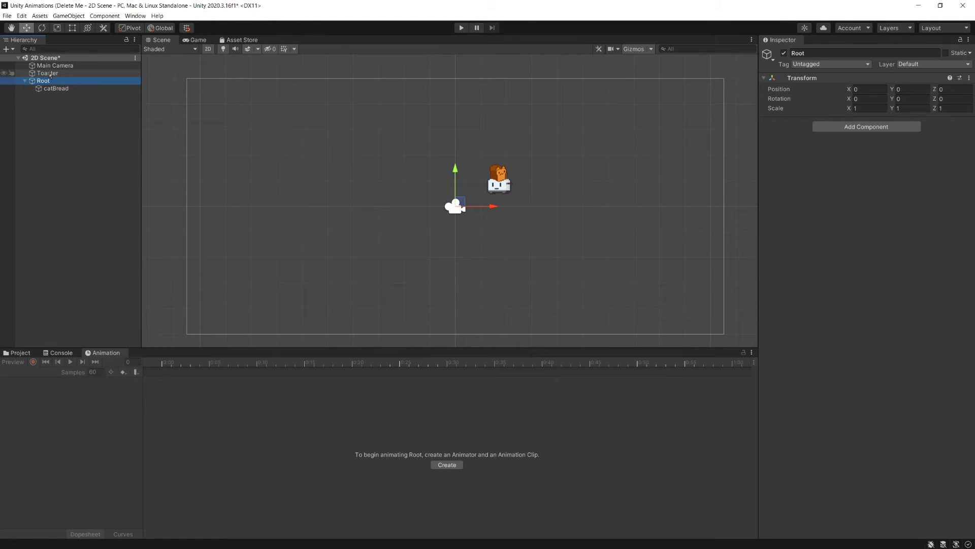
{"action": "left_click", "coordinate": [48, 73], "text": "ctrl"}
{"action": "left_click_drag", "start_coordinate": [540, 183], "coordinate": [391, 181]}
{"action": "left_click", "coordinate": [461, 28]}
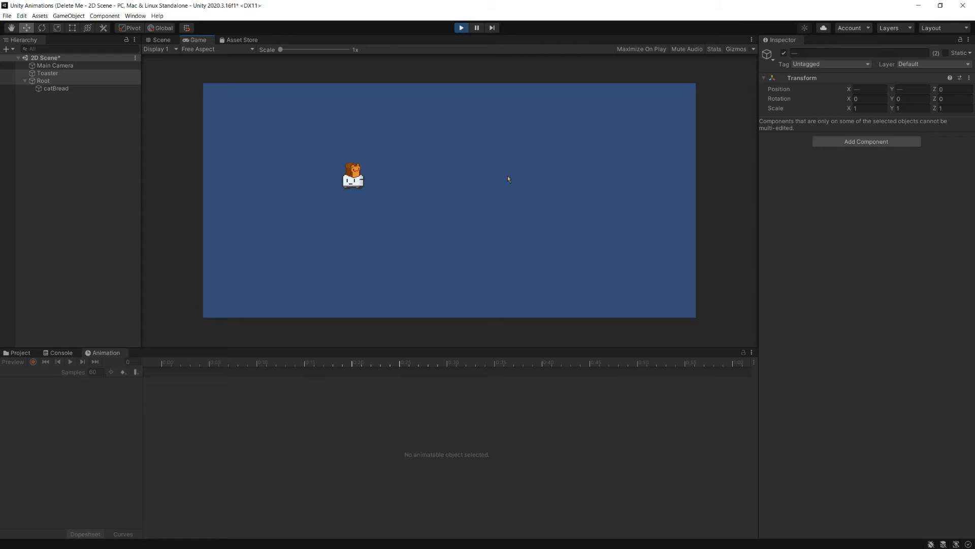
{"action": "key", "text": "ctrl+p"}
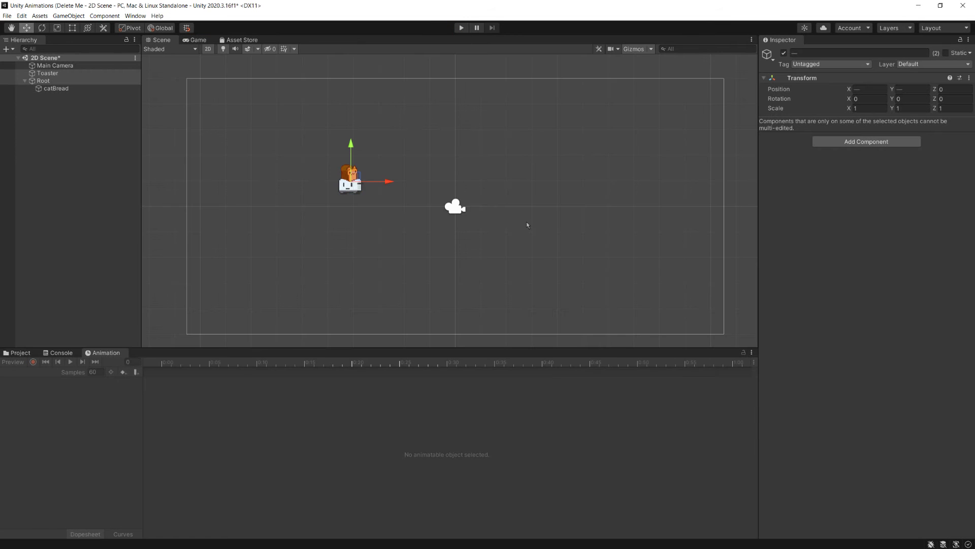
{"action": "left_click", "coordinate": [45, 81]}
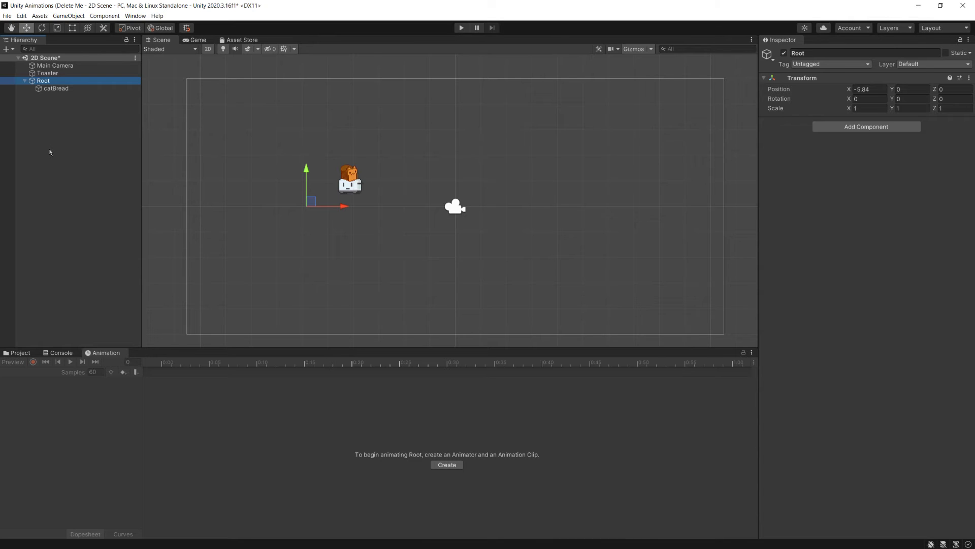
{"action": "left_click", "coordinate": [54, 89]}
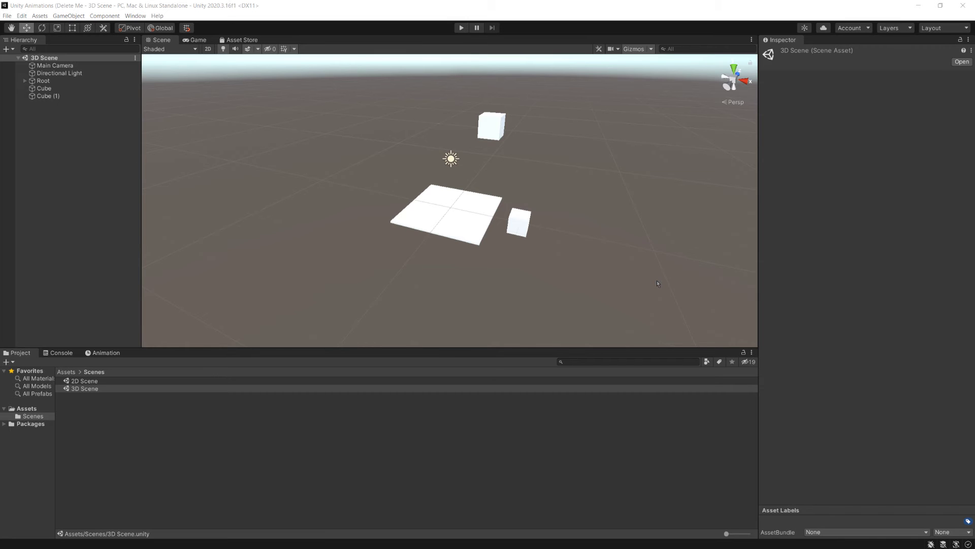
In the 3D Scene, examine the Rigidbody and other components of Animated Platform, Cube and Cube (1).
{"action": "left_click", "coordinate": [462, 224]}
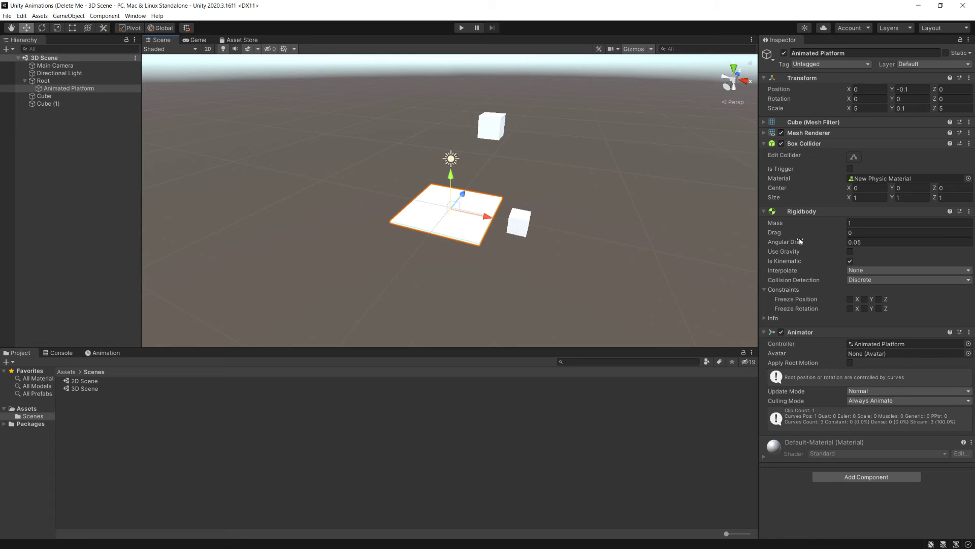
{"action": "left_click", "coordinate": [55, 98]}
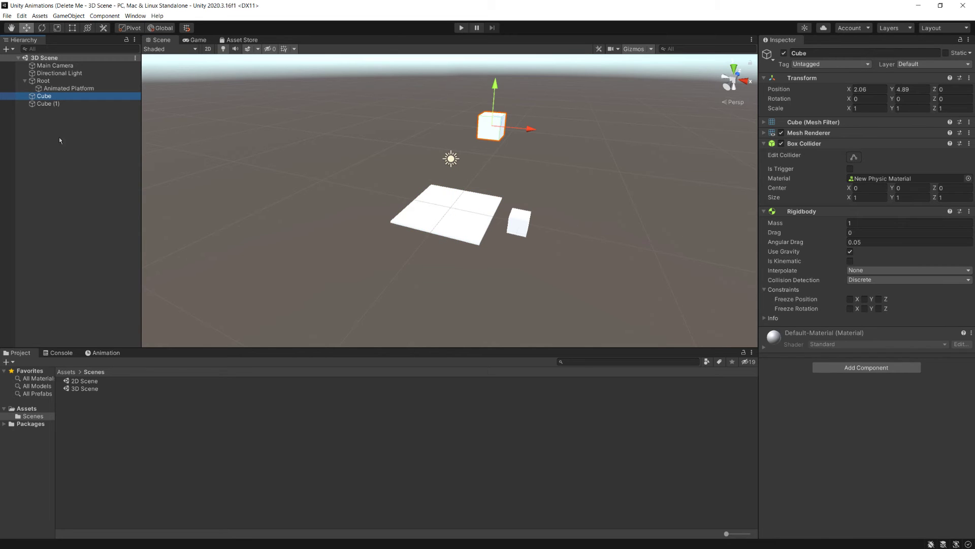
{"action": "left_click", "coordinate": [518, 224]}
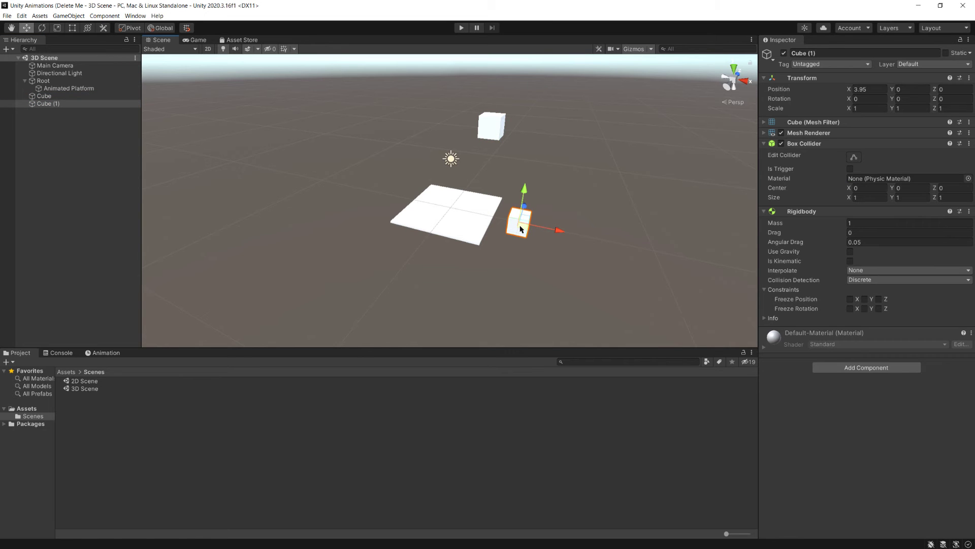
{"action": "left_click", "coordinate": [438, 211]}
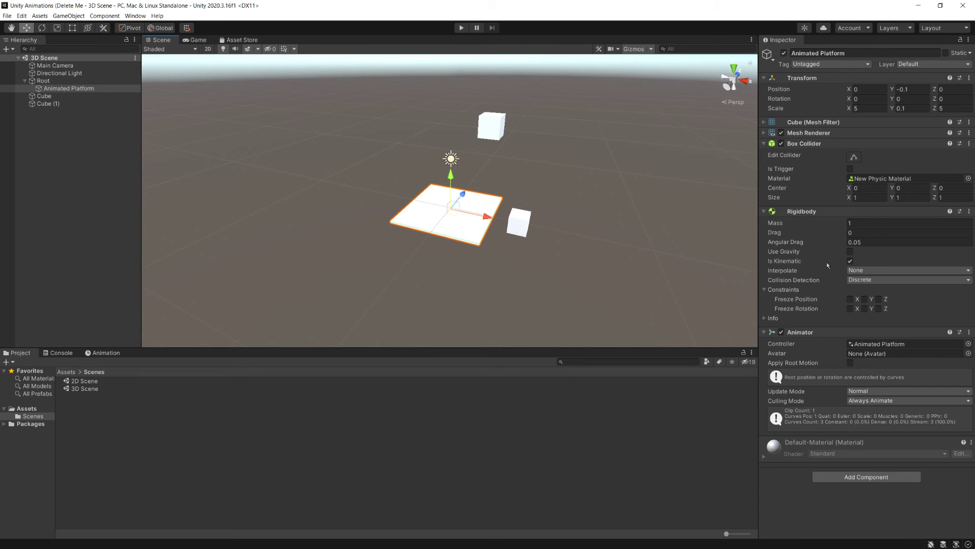
{"action": "left_click", "coordinate": [44, 96]}
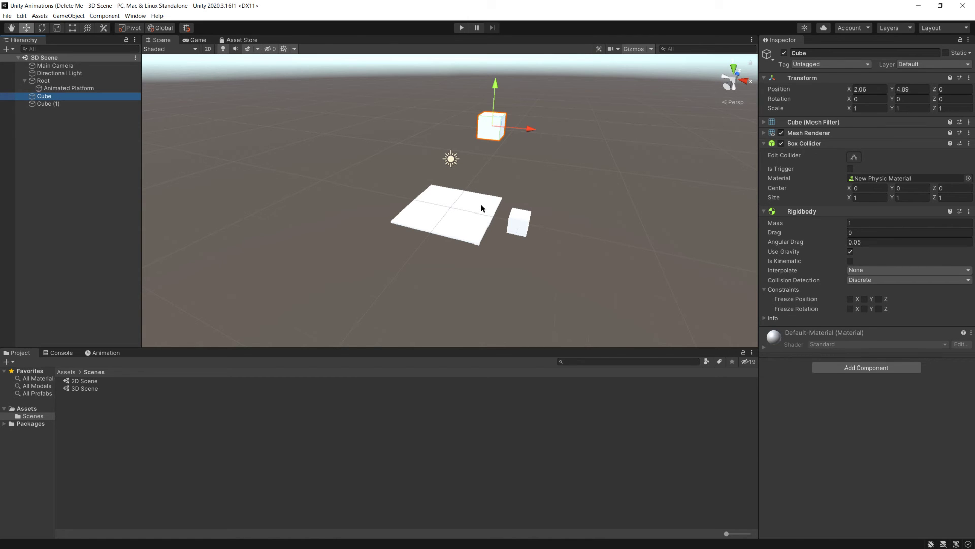
Run the 3D Scene twice to watch how the two cubes interact with the animated platform.
{"action": "left_click", "coordinate": [461, 28]}
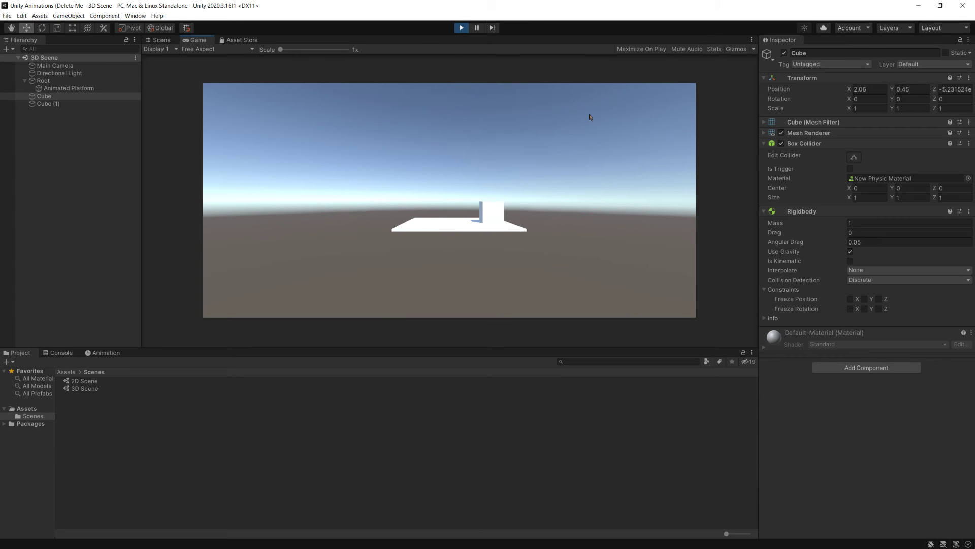
{"action": "left_click", "coordinate": [462, 28]}
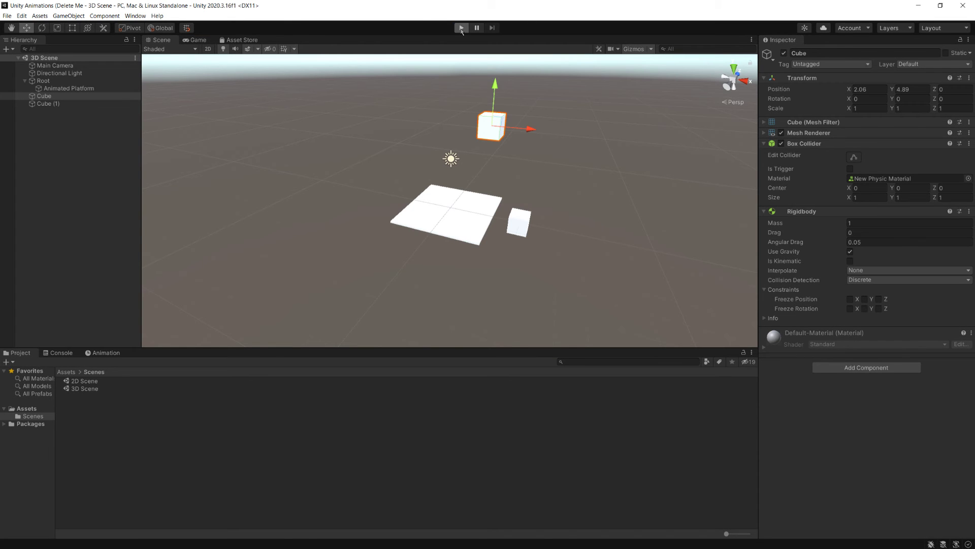
{"action": "left_click", "coordinate": [461, 29]}
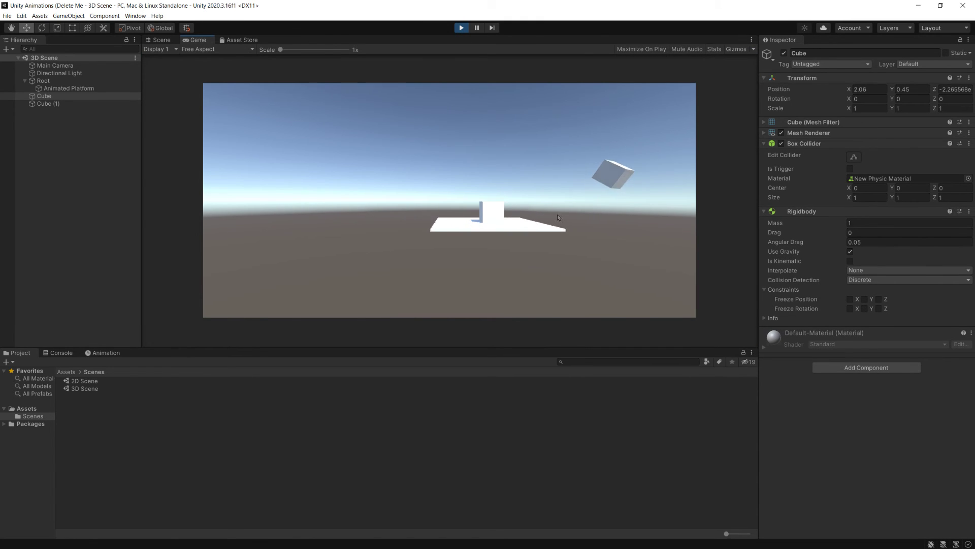
{"action": "left_click", "coordinate": [461, 28]}
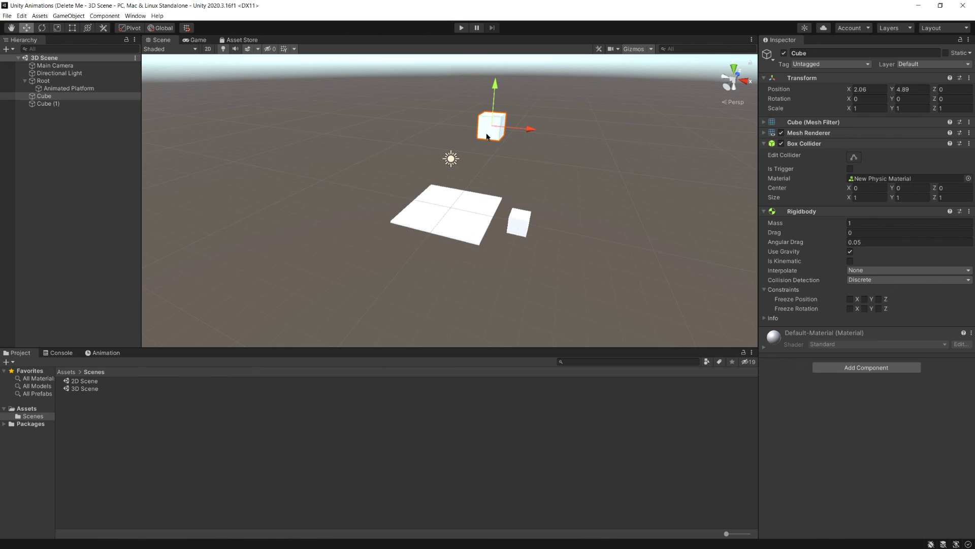
Set the Animated Platform's Animator Update Mode to Animate Physics and test the scene in play mode.
{"action": "left_click", "coordinate": [529, 225]}
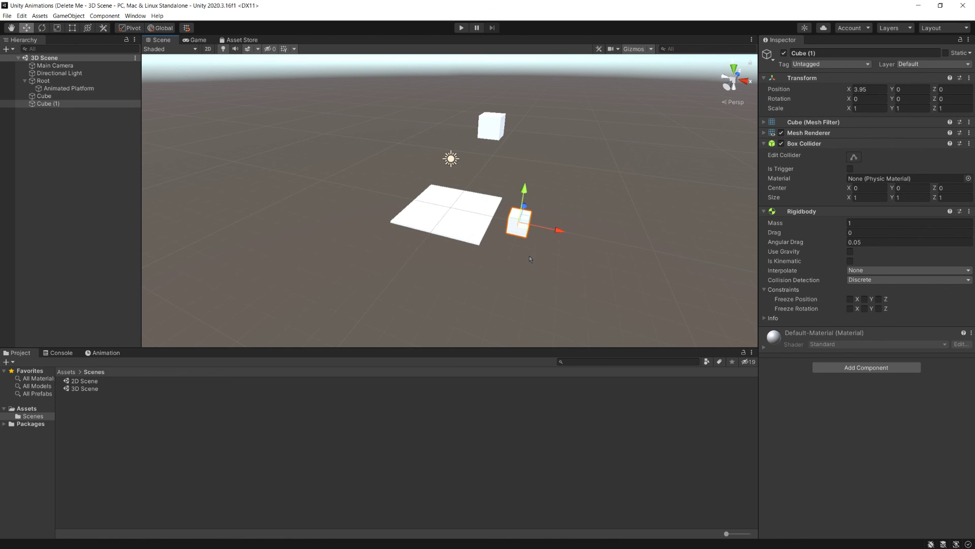
{"action": "left_click", "coordinate": [448, 208]}
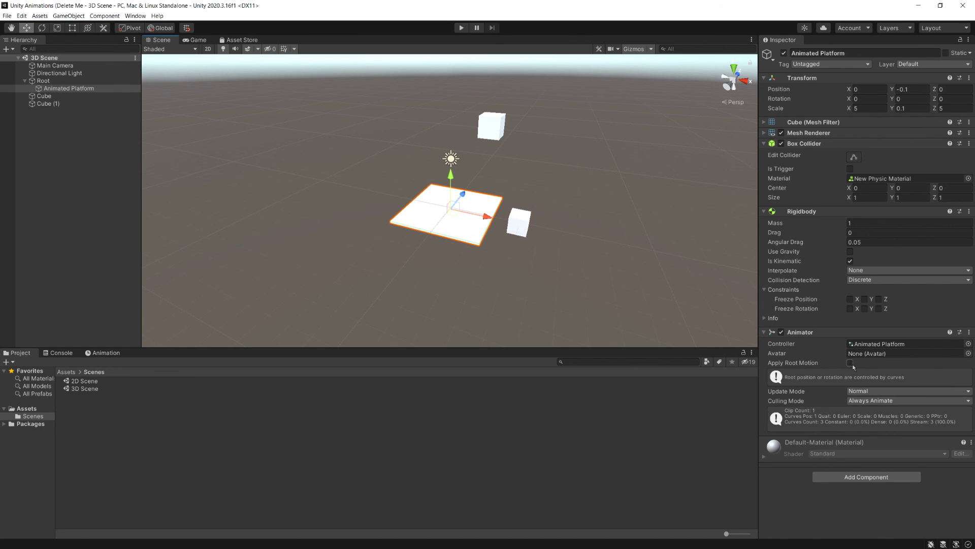
{"action": "left_click", "coordinate": [861, 393]}
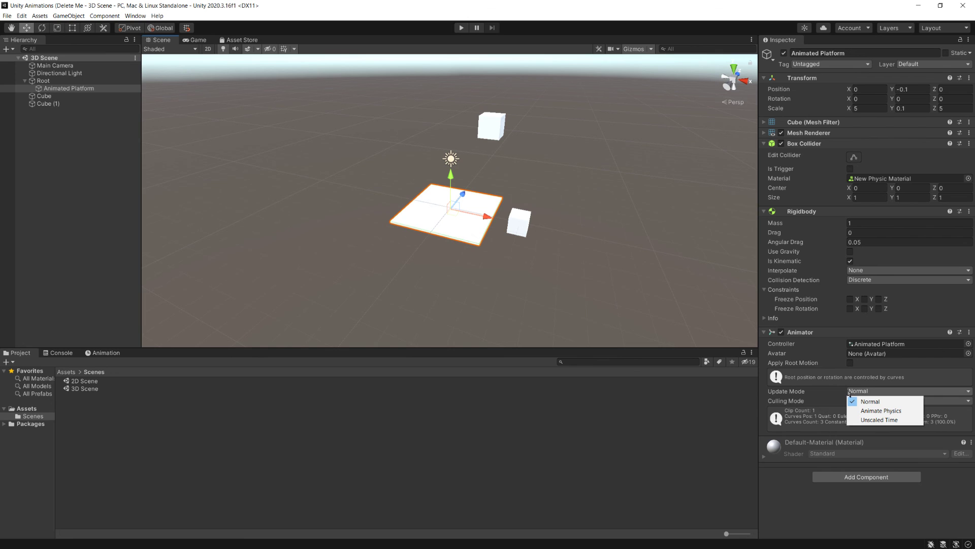
{"action": "left_click", "coordinate": [878, 411]}
{"action": "left_click", "coordinate": [462, 27]}
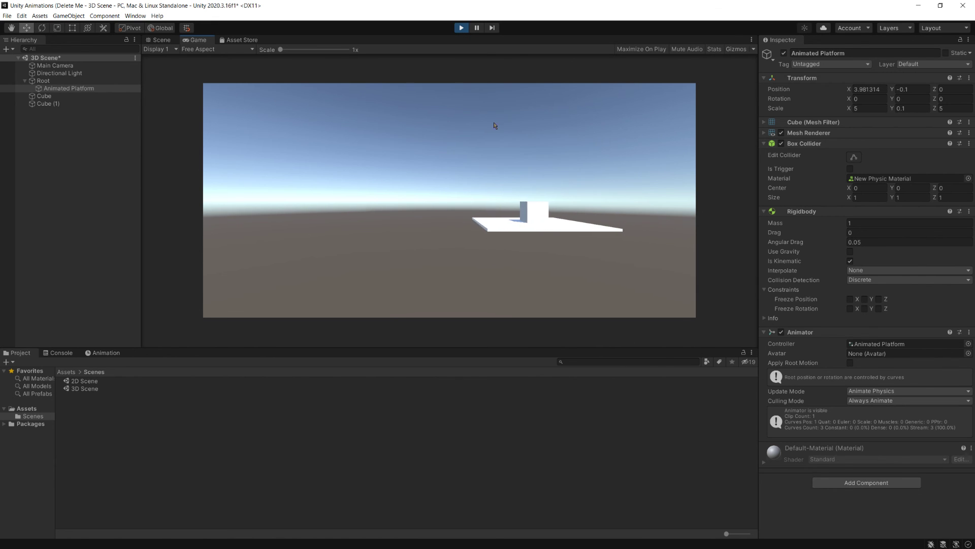
{"action": "key", "text": "ctrl+p"}
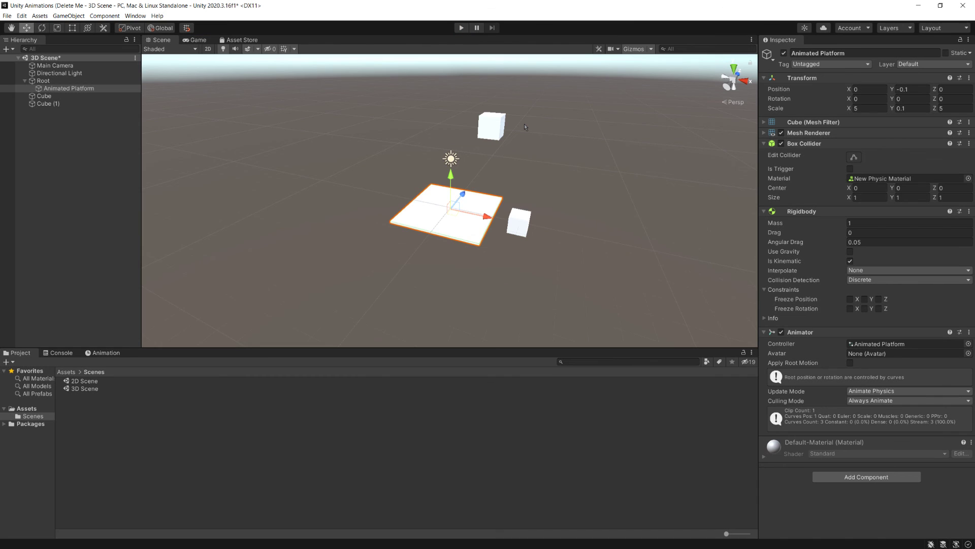